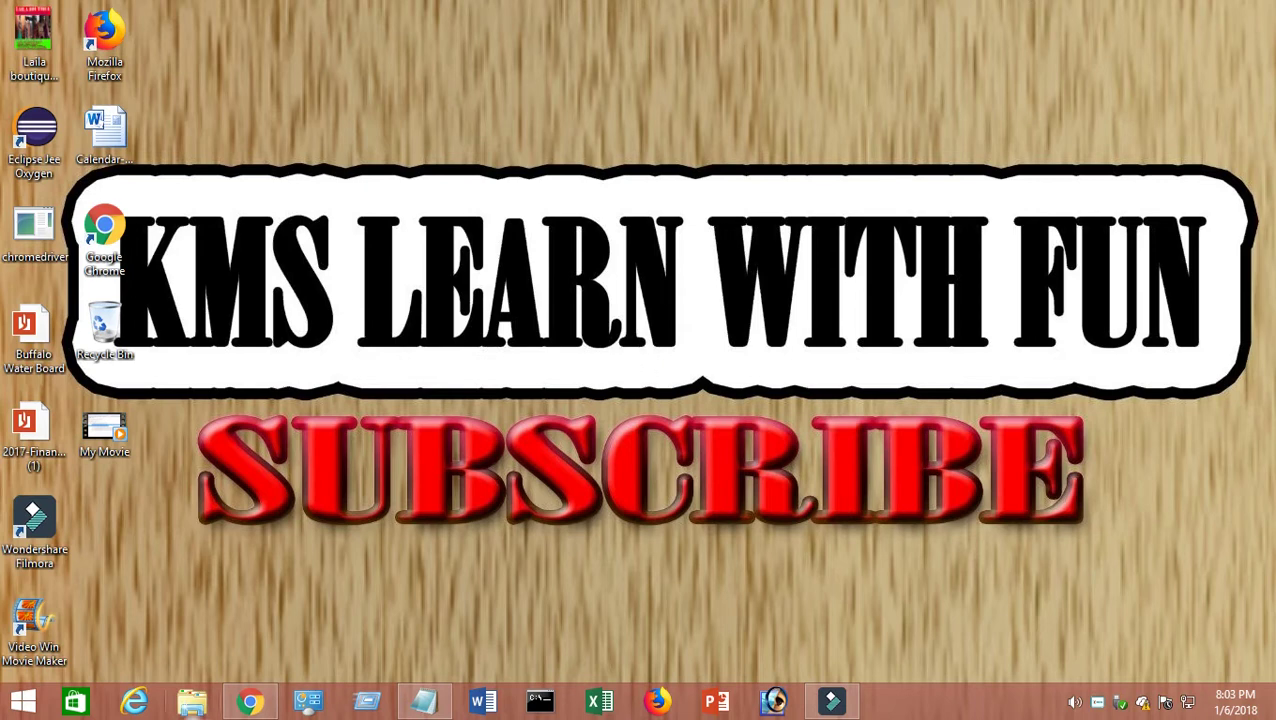
Bring the Chrome window with Hotwire's vacation packages page to the front.
click(250, 701)
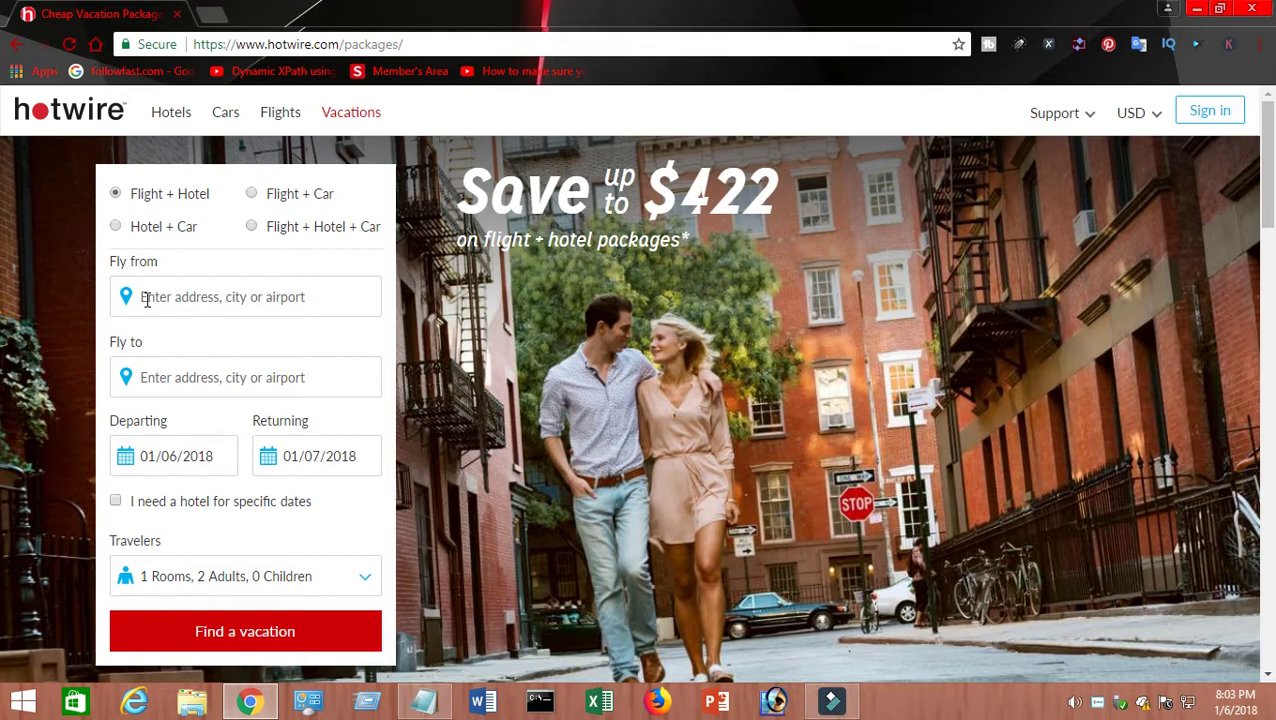
Focus Hotwire's Fly from field and open its right-click menu.
click(144, 297)
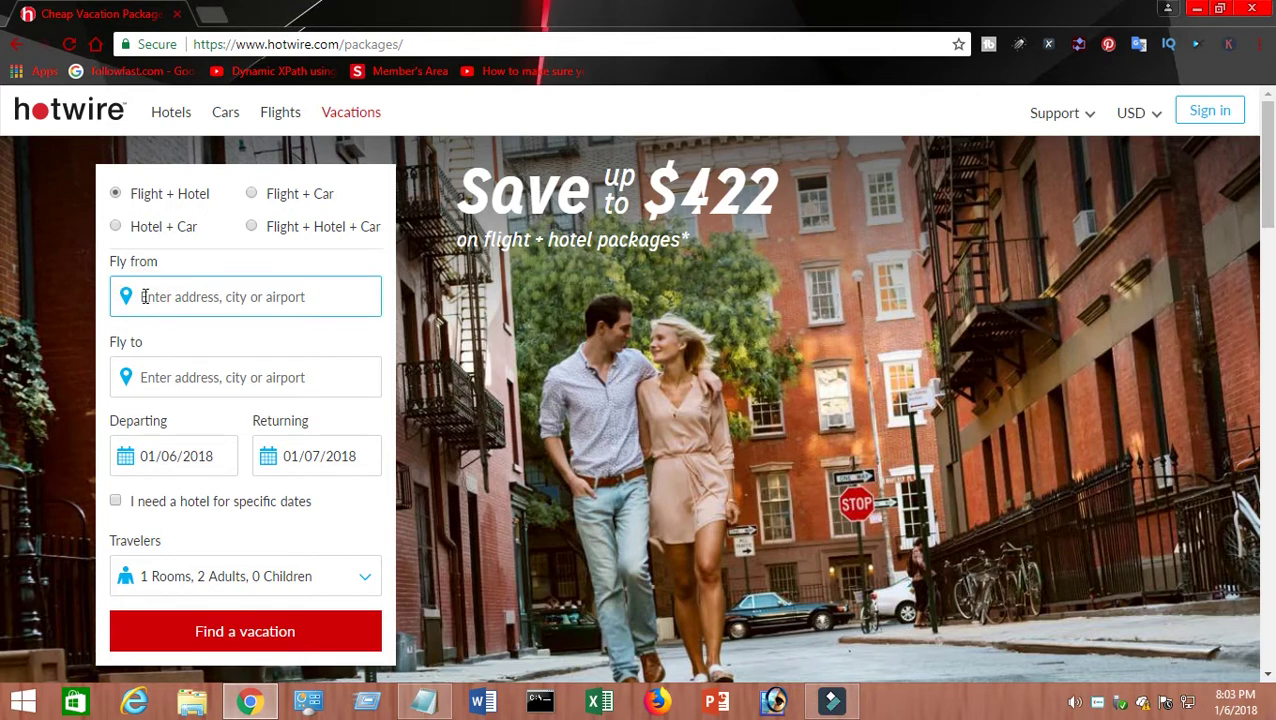
right_click(144, 297)
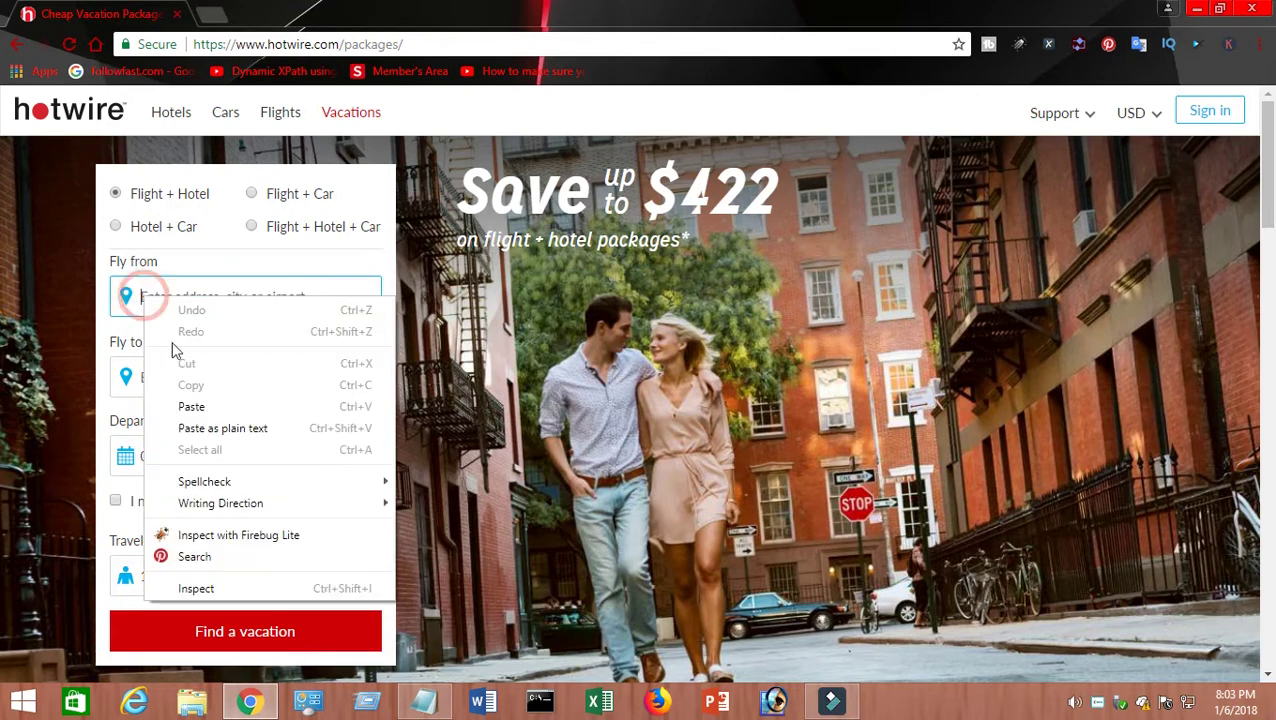
Inspect the Fly from field in DevTools and select its origin input's markup.
click(205, 578)
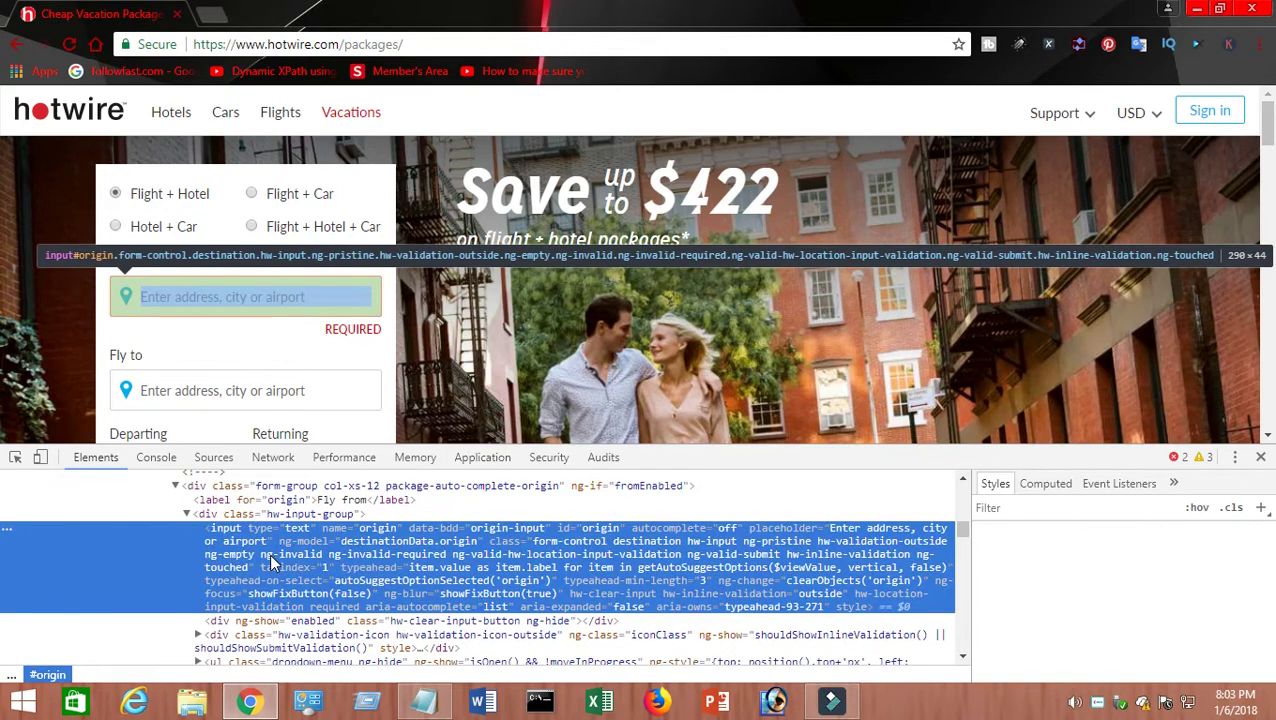
click(17, 457)
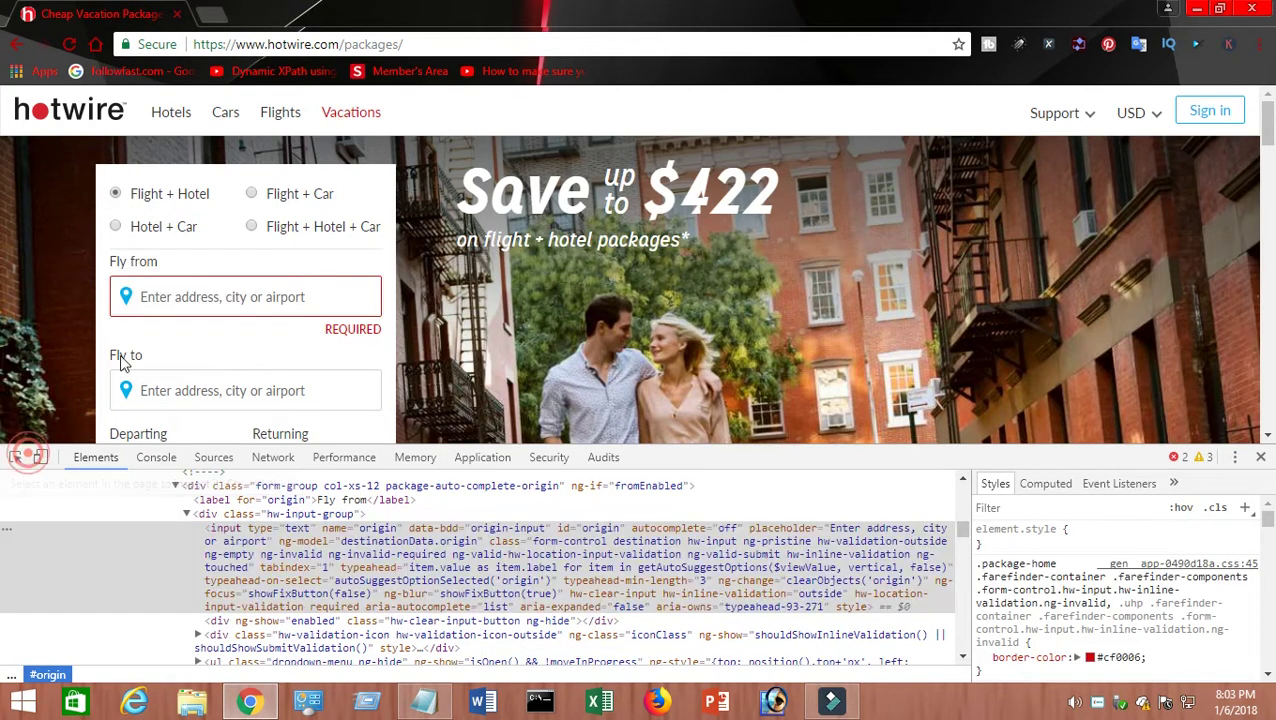
click(177, 295)
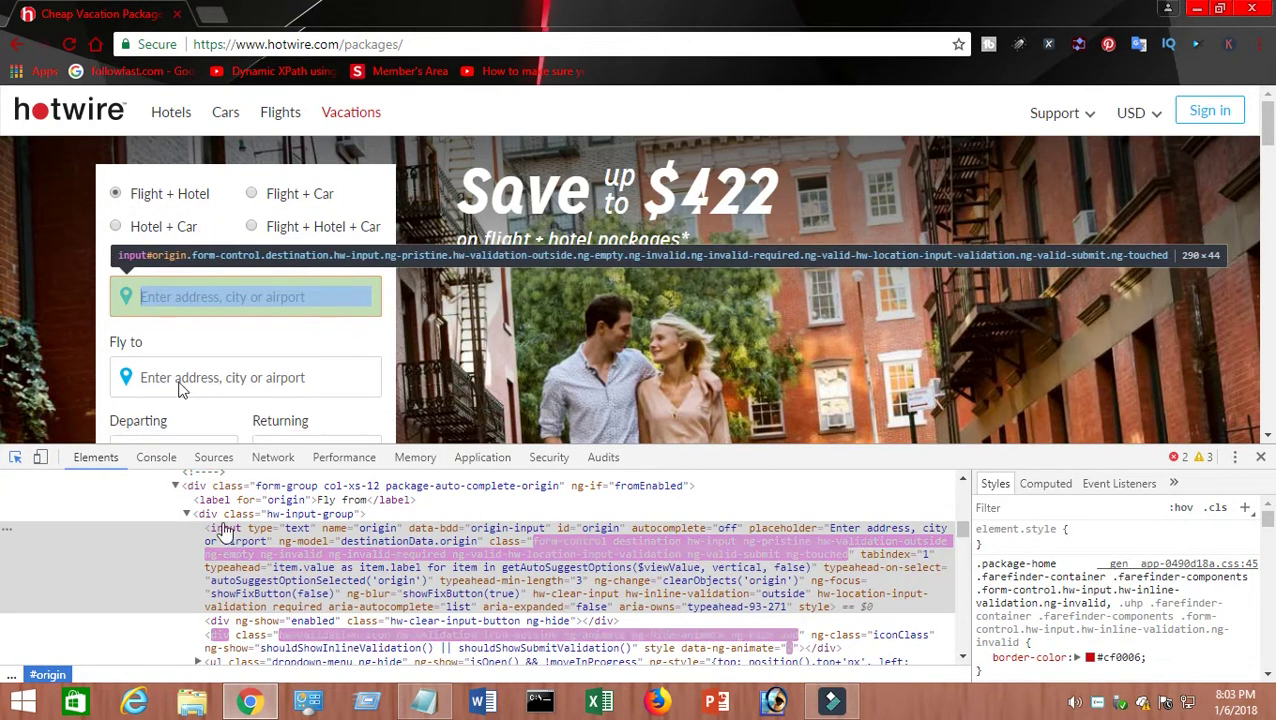
click(360, 582)
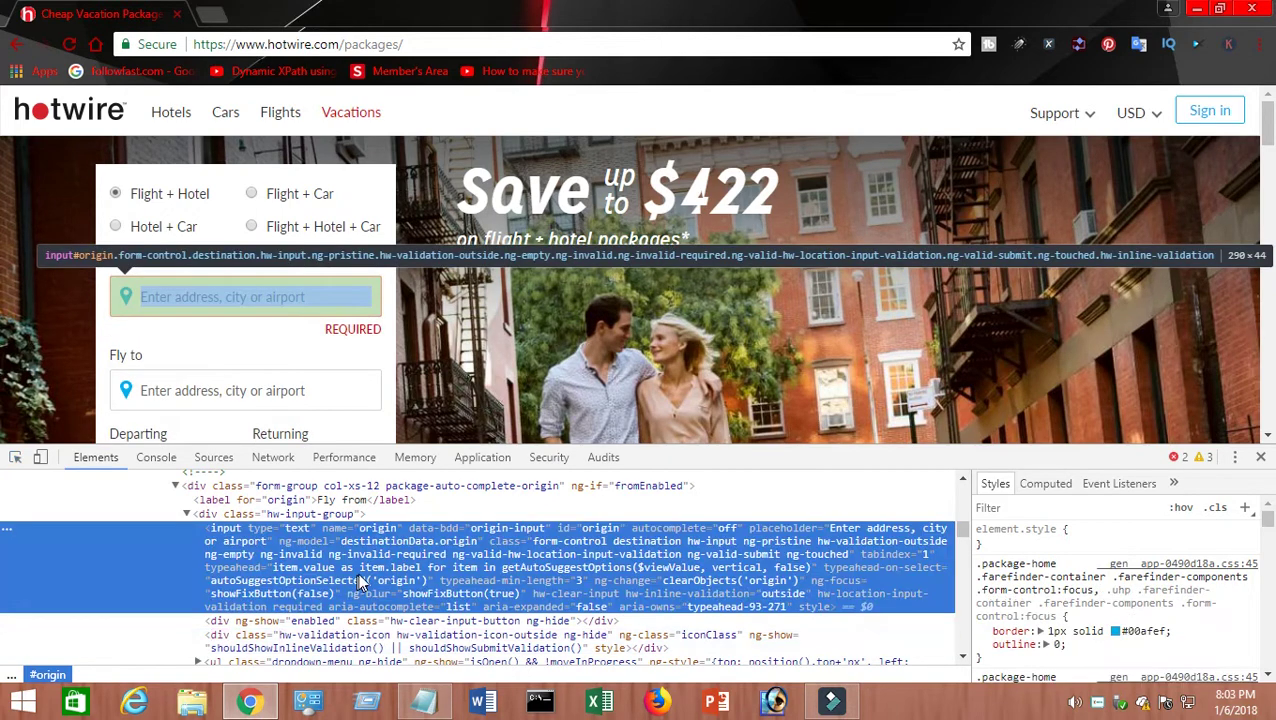
scroll(360, 582, down, 3)
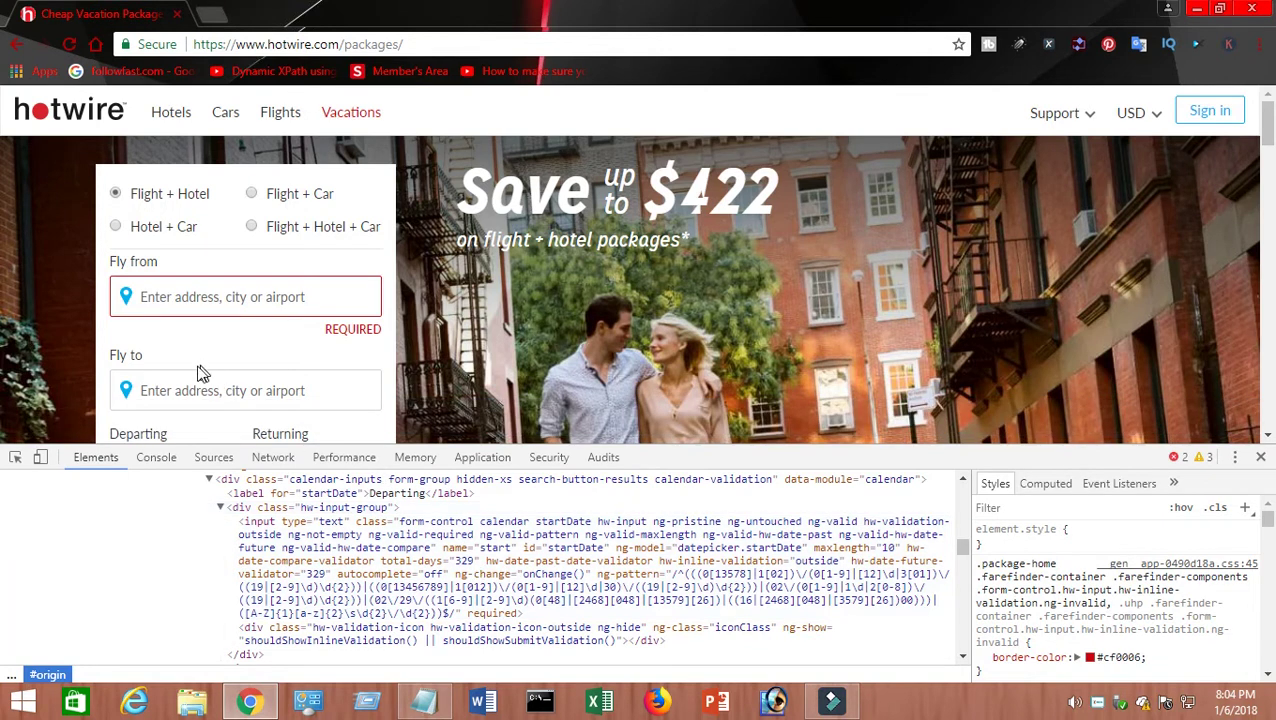
click(15, 457)
Inspect the form fields with the element picker and copy the endDate input's XPath.
click(149, 391)
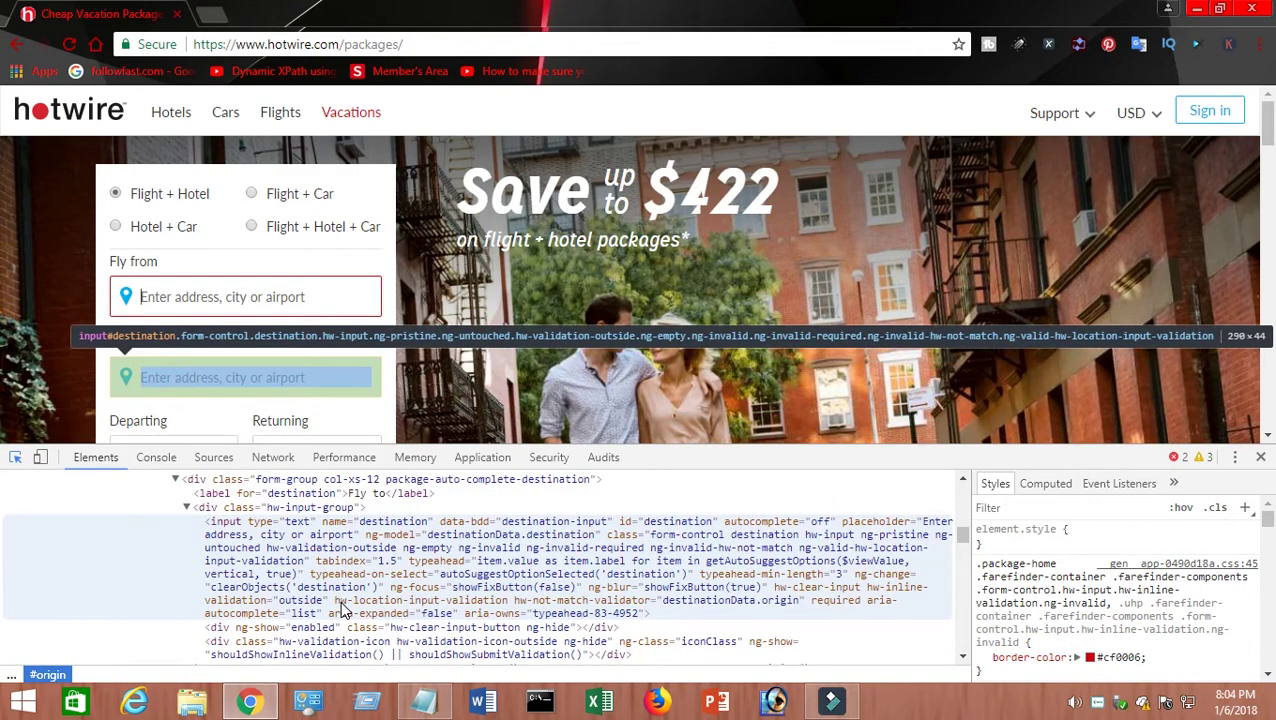
click(497, 567)
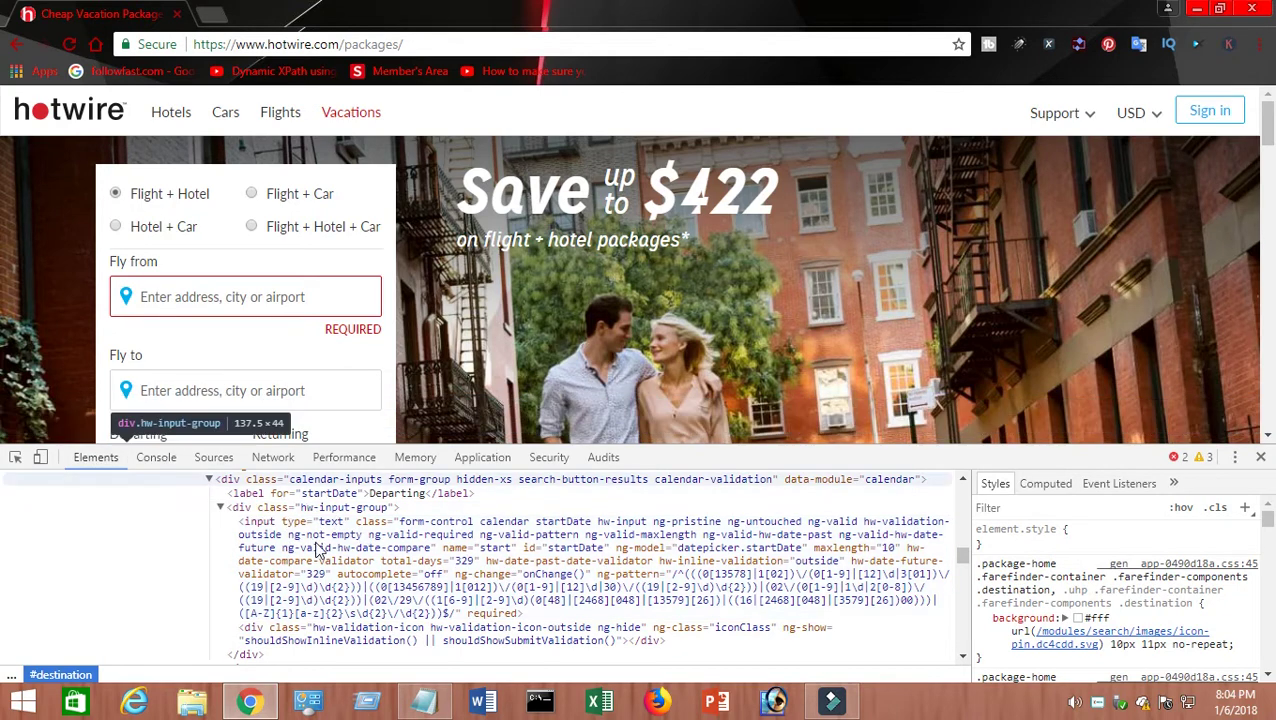
click(15, 457)
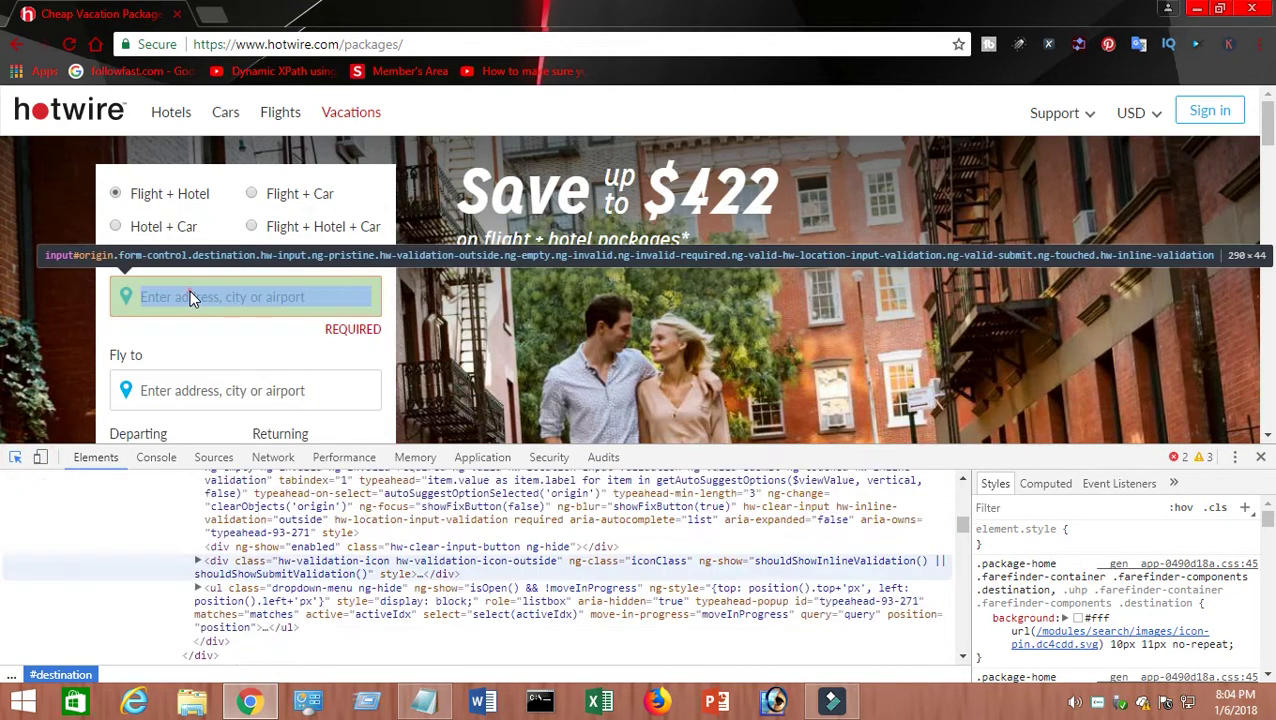
click(189, 290)
scroll(413, 530, down, 5)
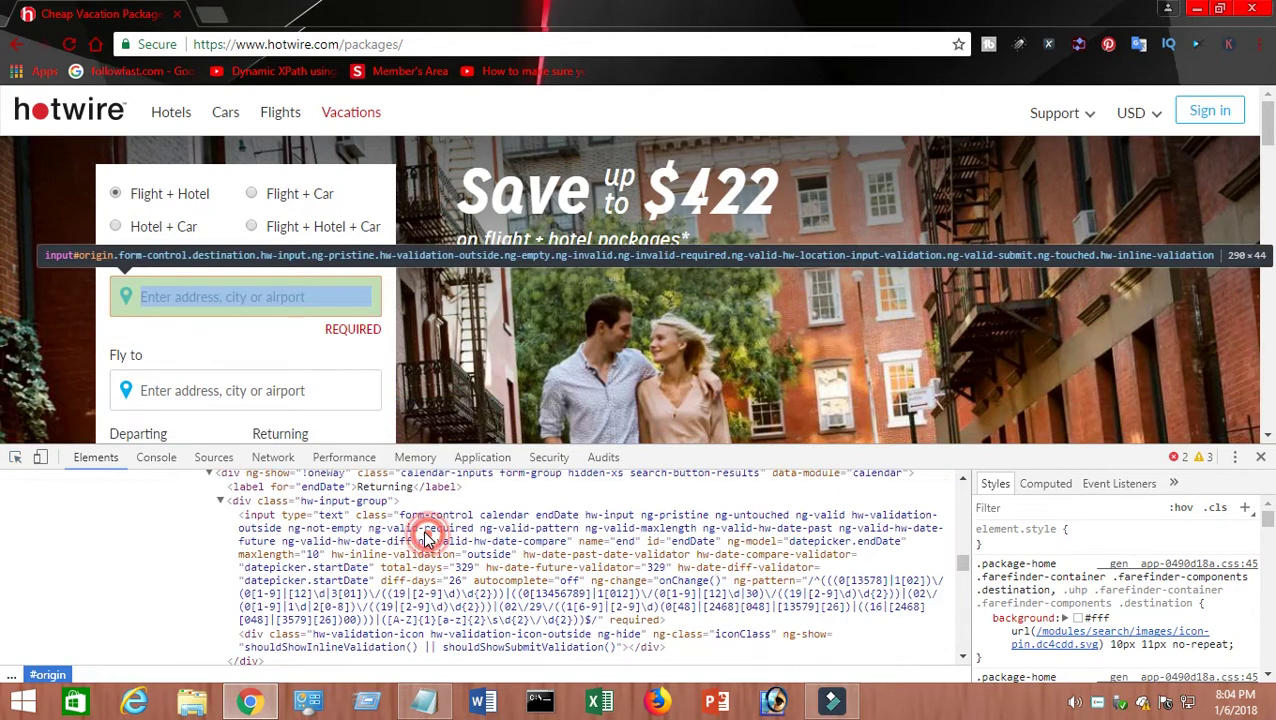
right_click(420, 540)
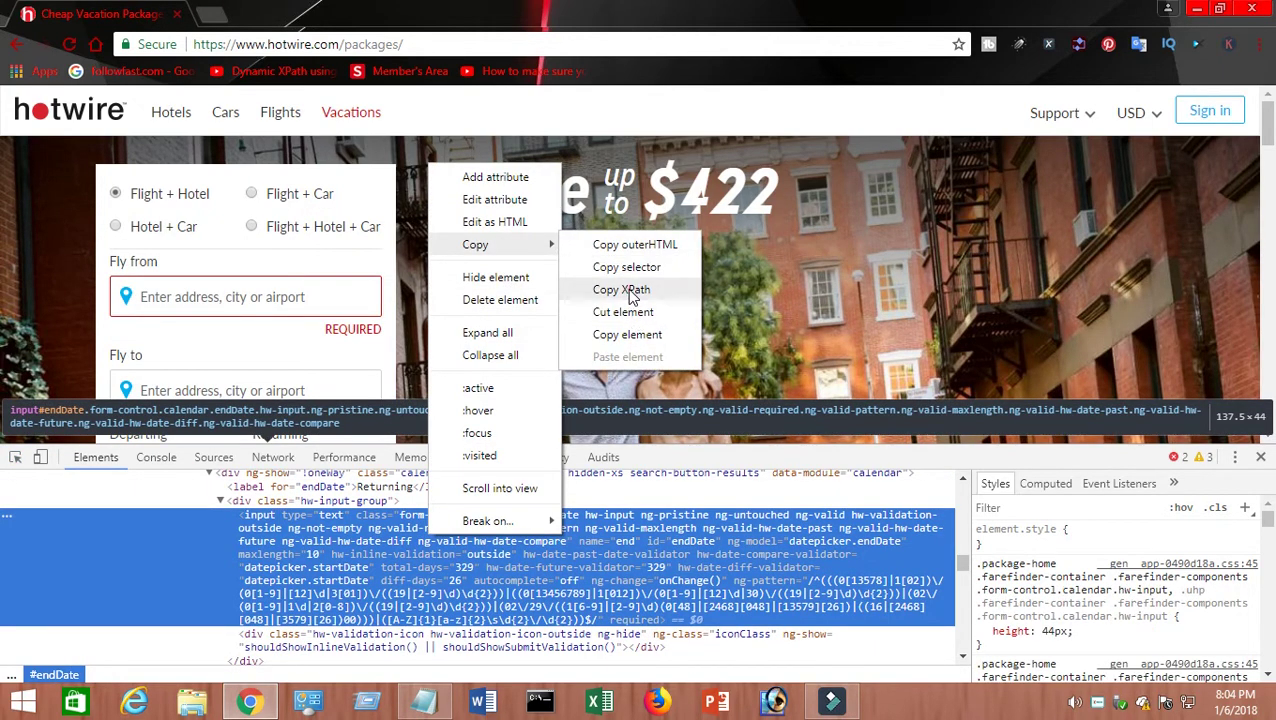
click(628, 300)
click(424, 702)
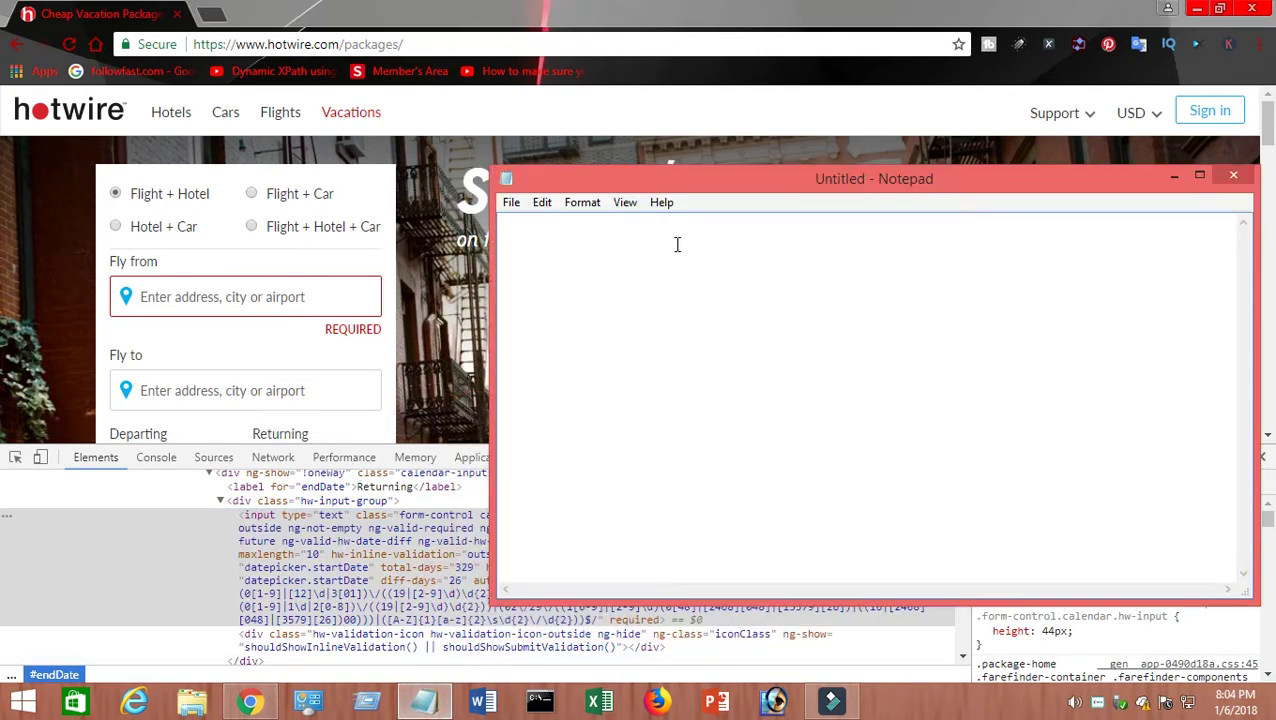
text(//*[@id="endDate"])
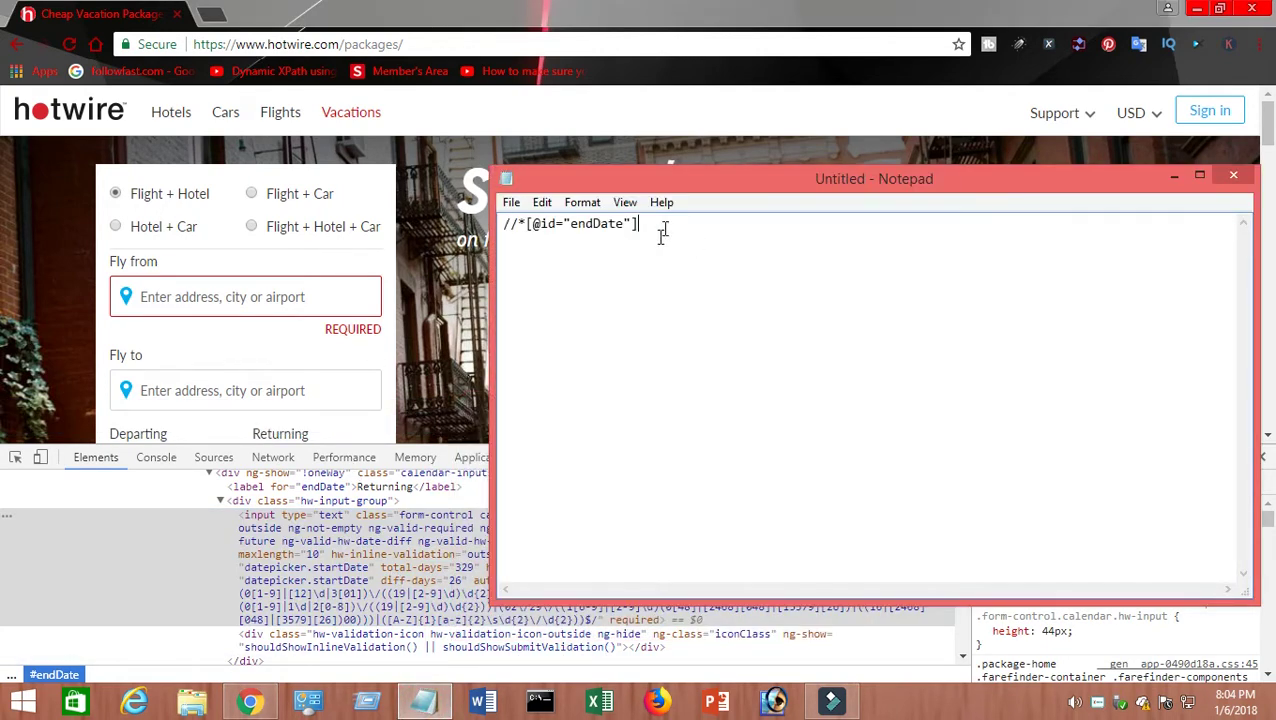
drag(754, 188, 708, 182)
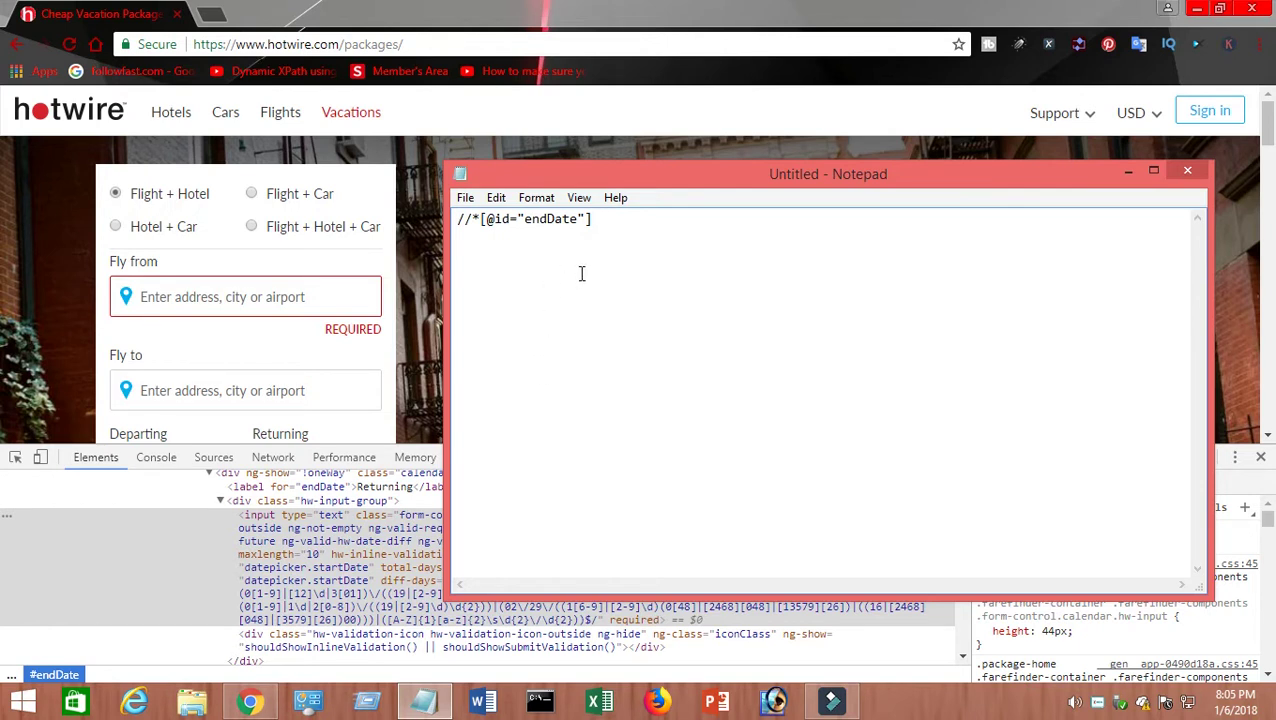
click(438, 238)
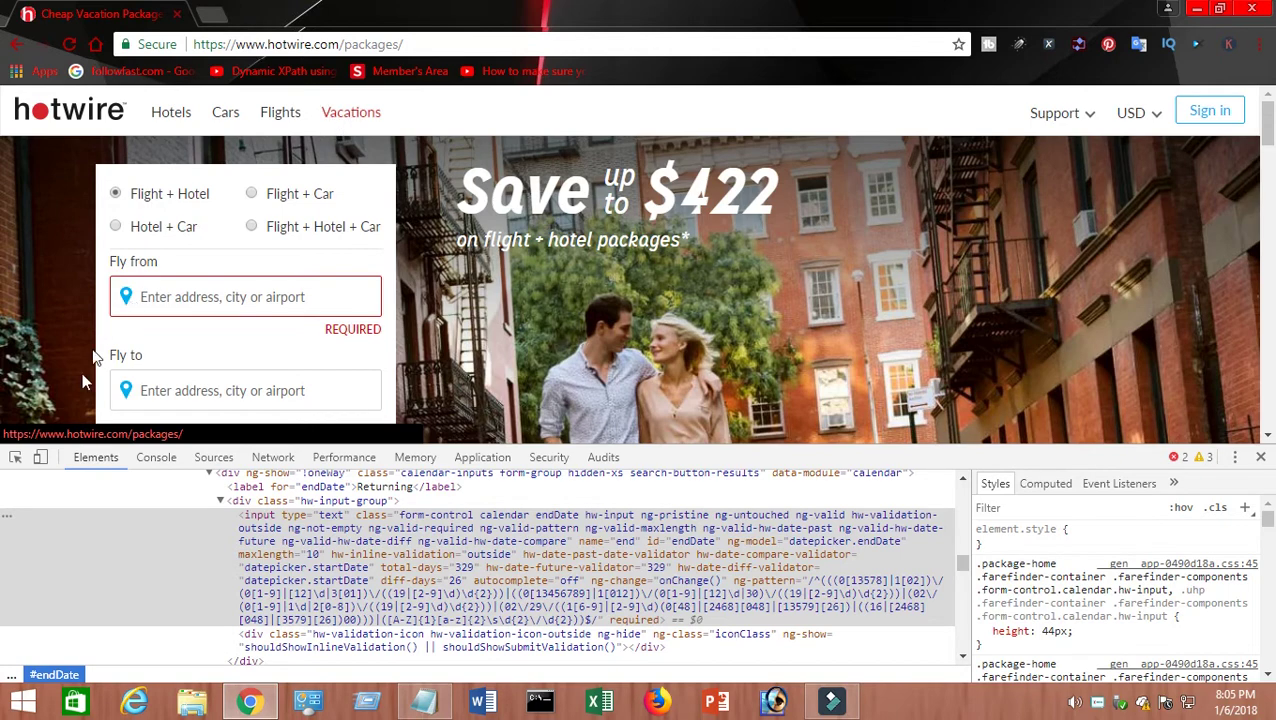
Inspect the Vacations link and copy its XPath.
click(17, 458)
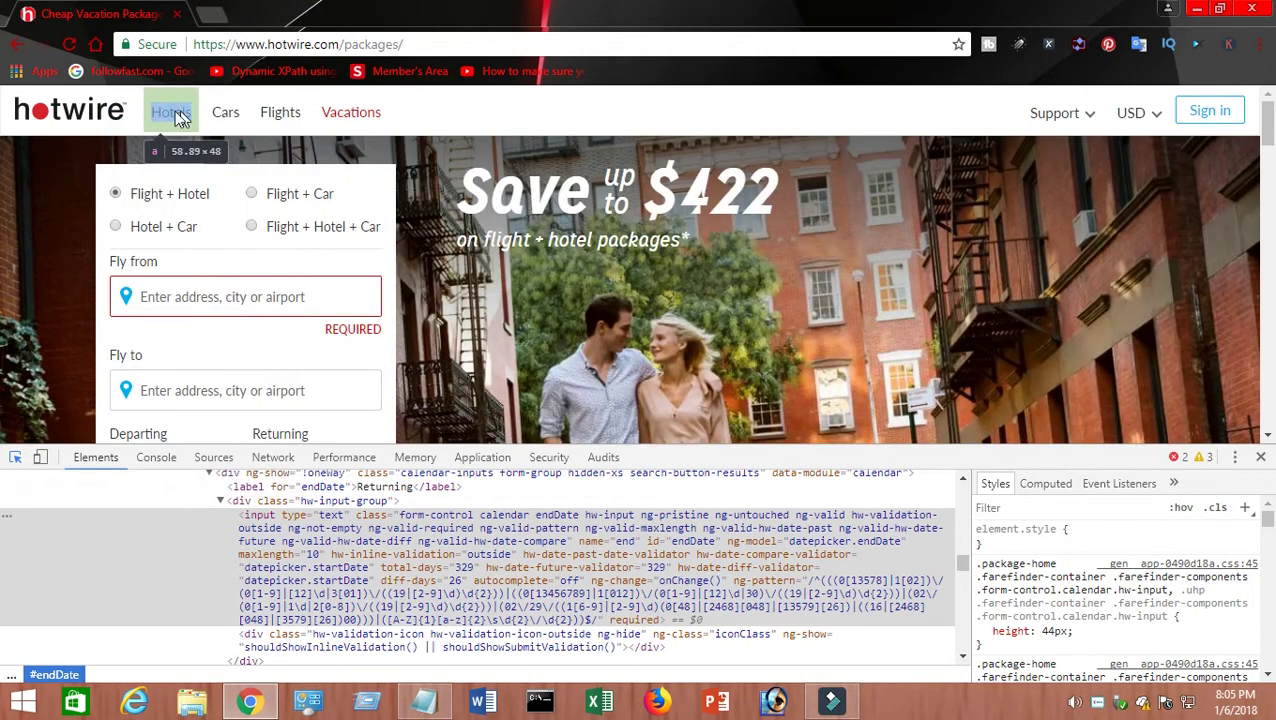
click(347, 112)
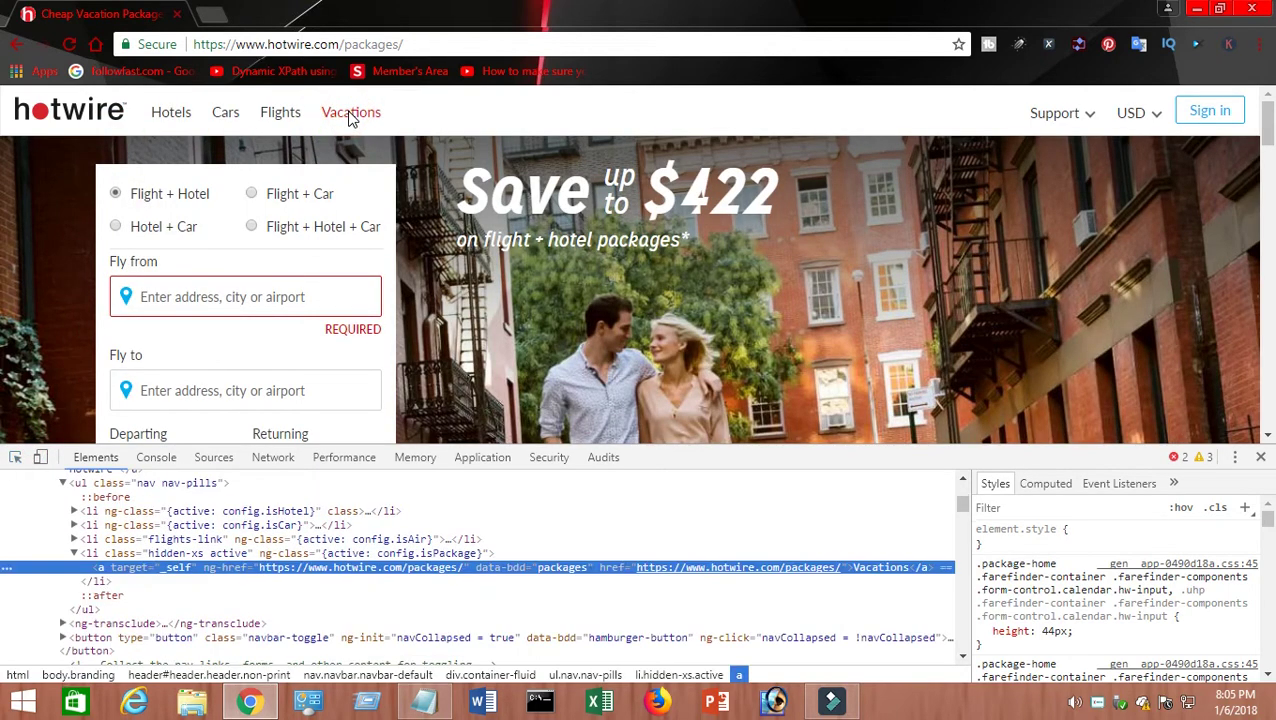
click(17, 458)
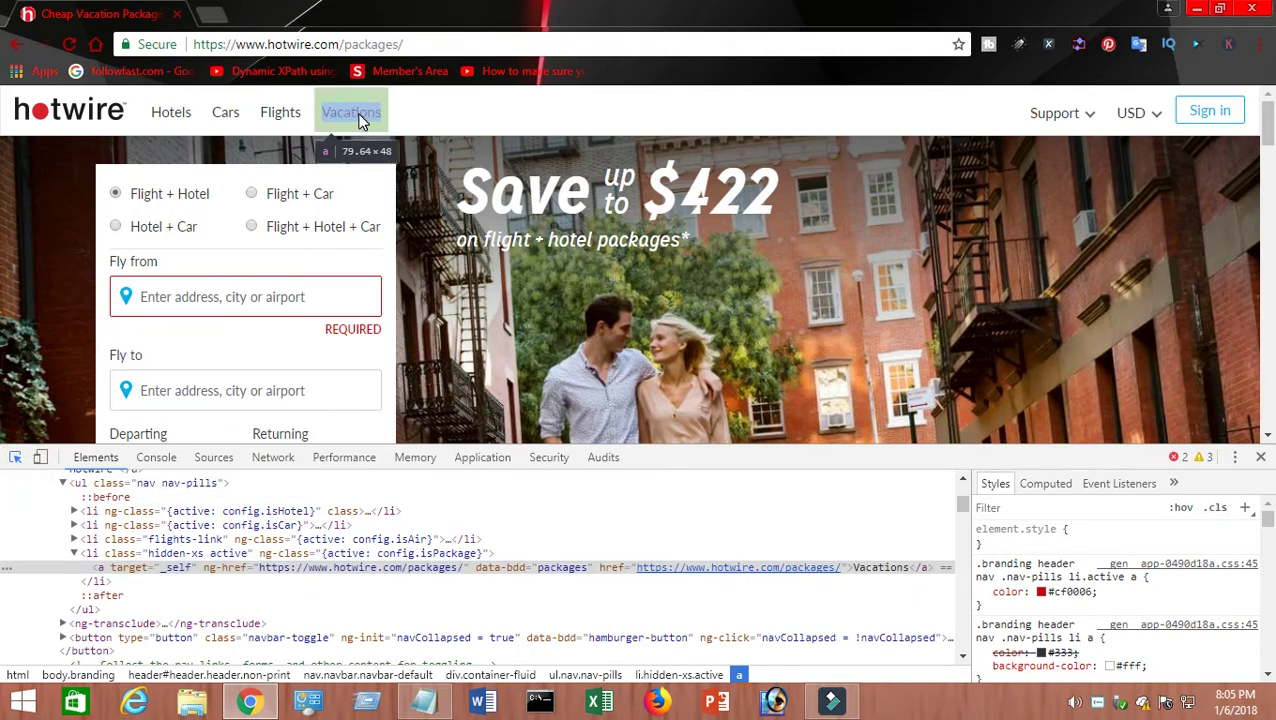
click(362, 120)
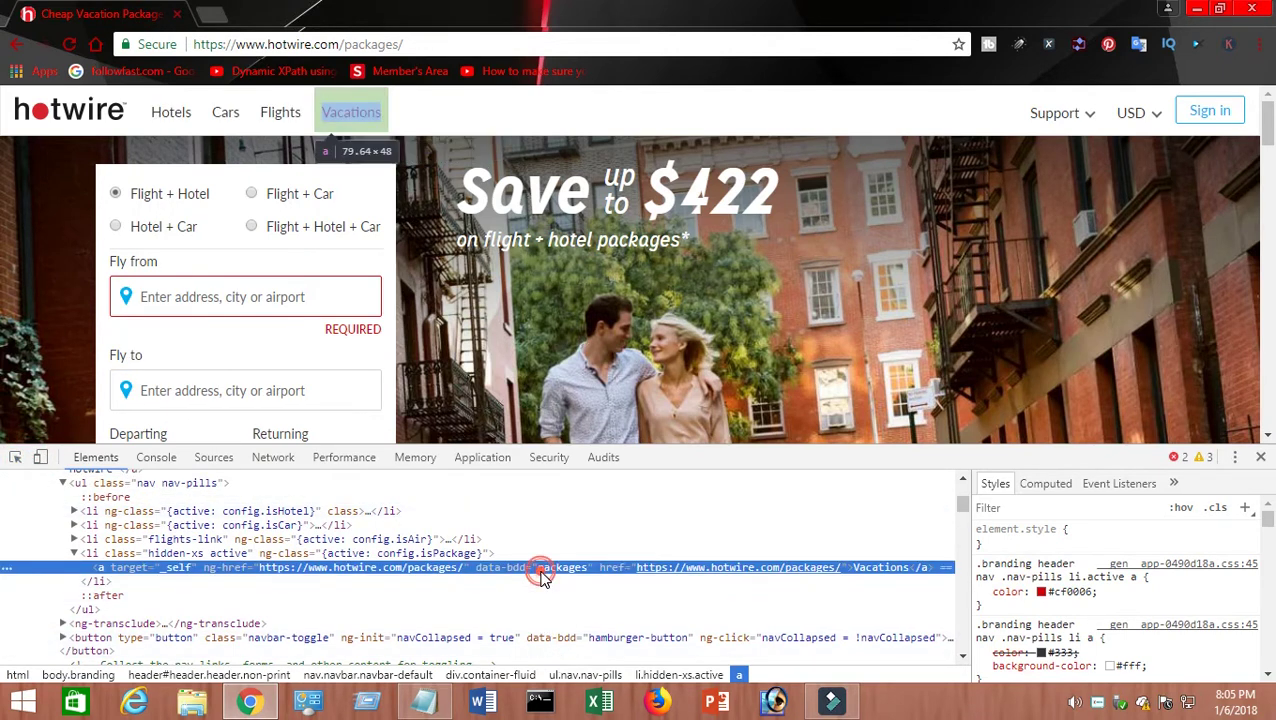
right_click(558, 567)
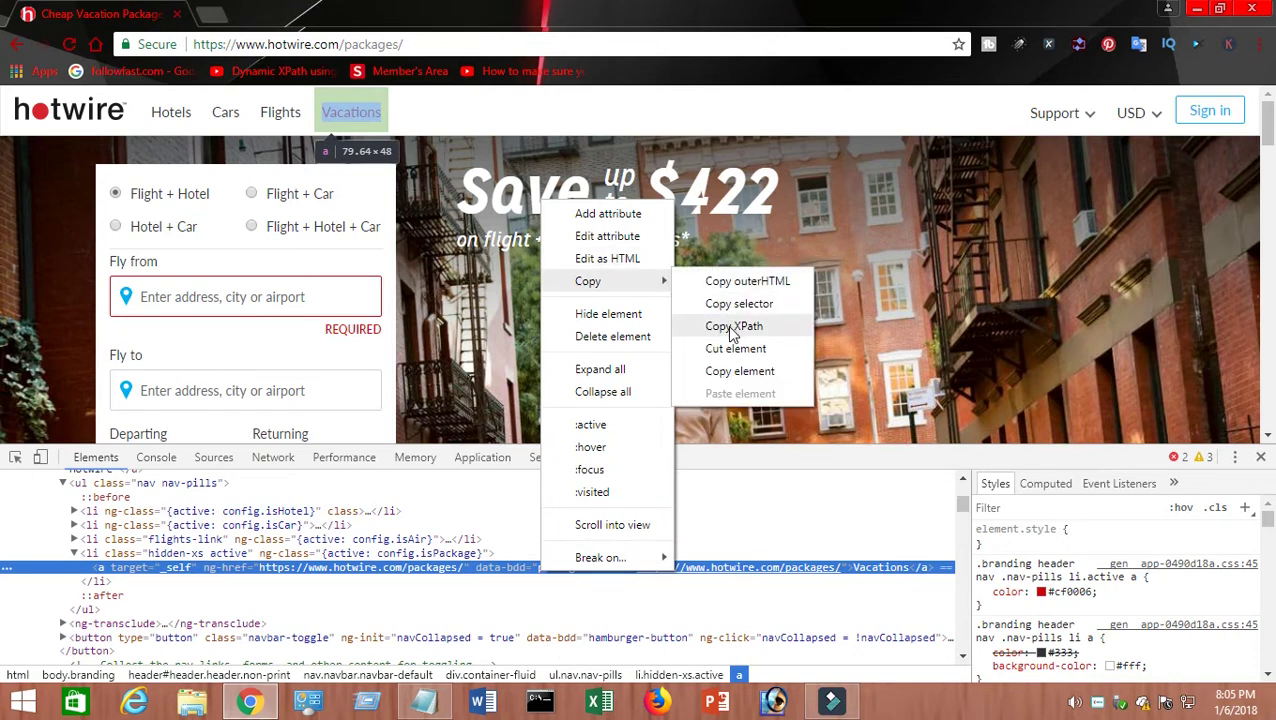
click(729, 330)
click(424, 703)
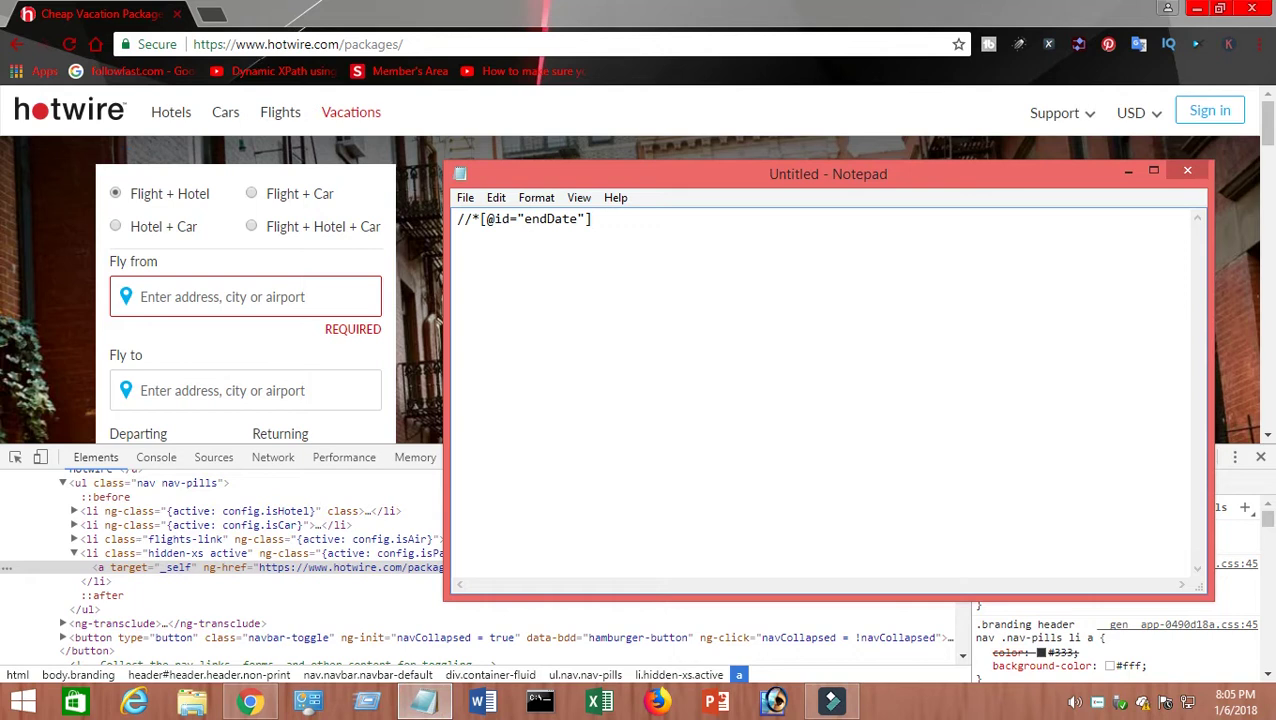
key(Return)
key(ctrl+v)
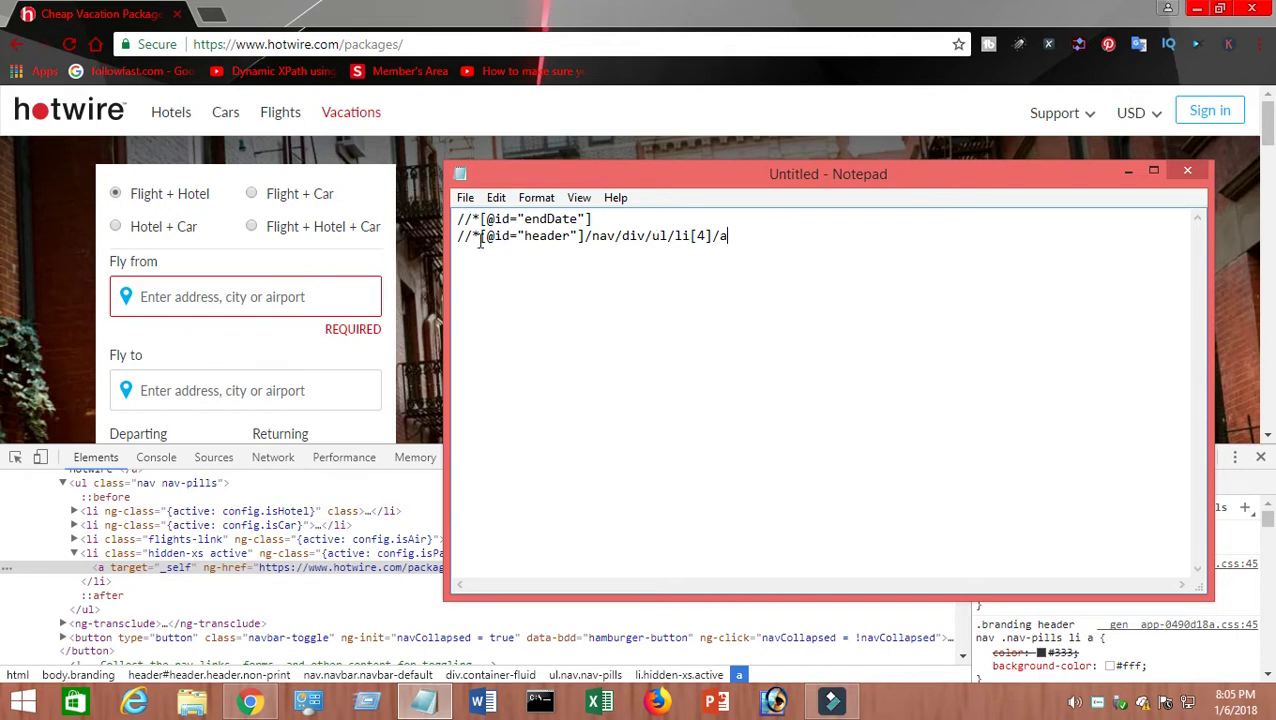
Highlight the id-based start and nav/div/ul/li parts of both XPaths, then return to Chrome.
drag(586, 236, 458, 238)
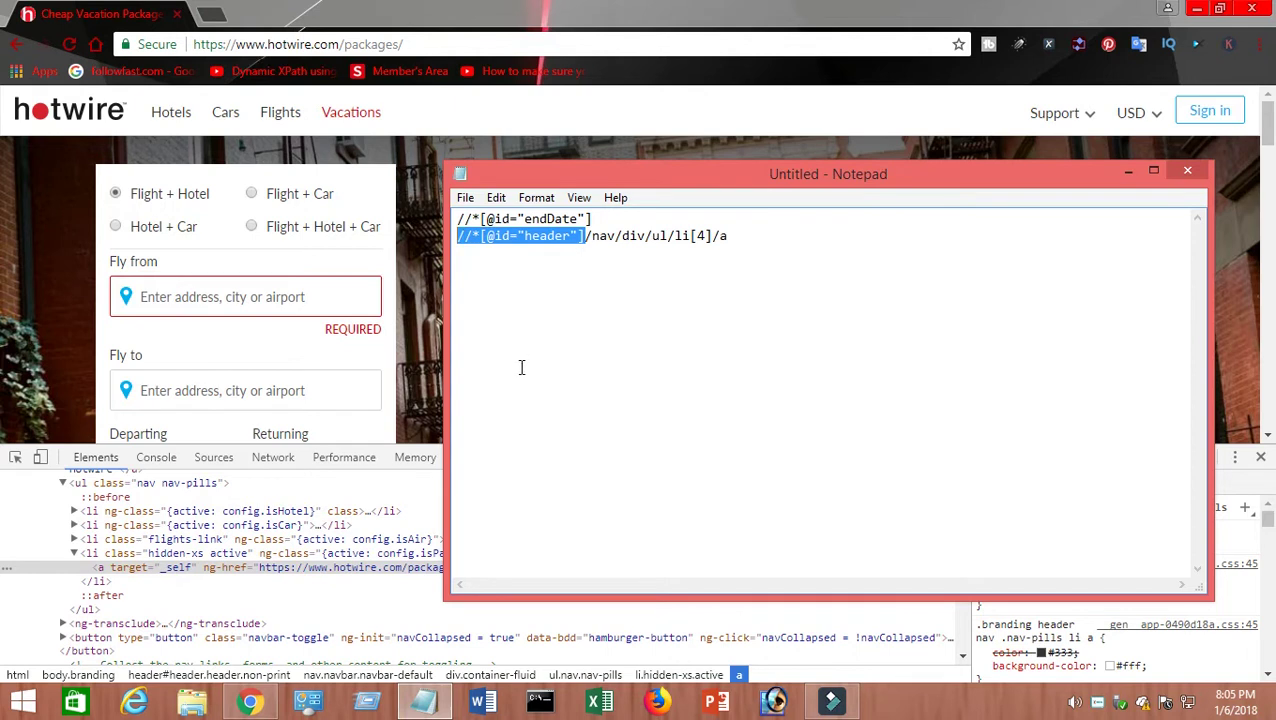
mouse_move(598, 238)
mouse_down()
mouse_move(700, 236)
mouse_move(667, 237)
mouse_up()
click(672, 238)
click(463, 236)
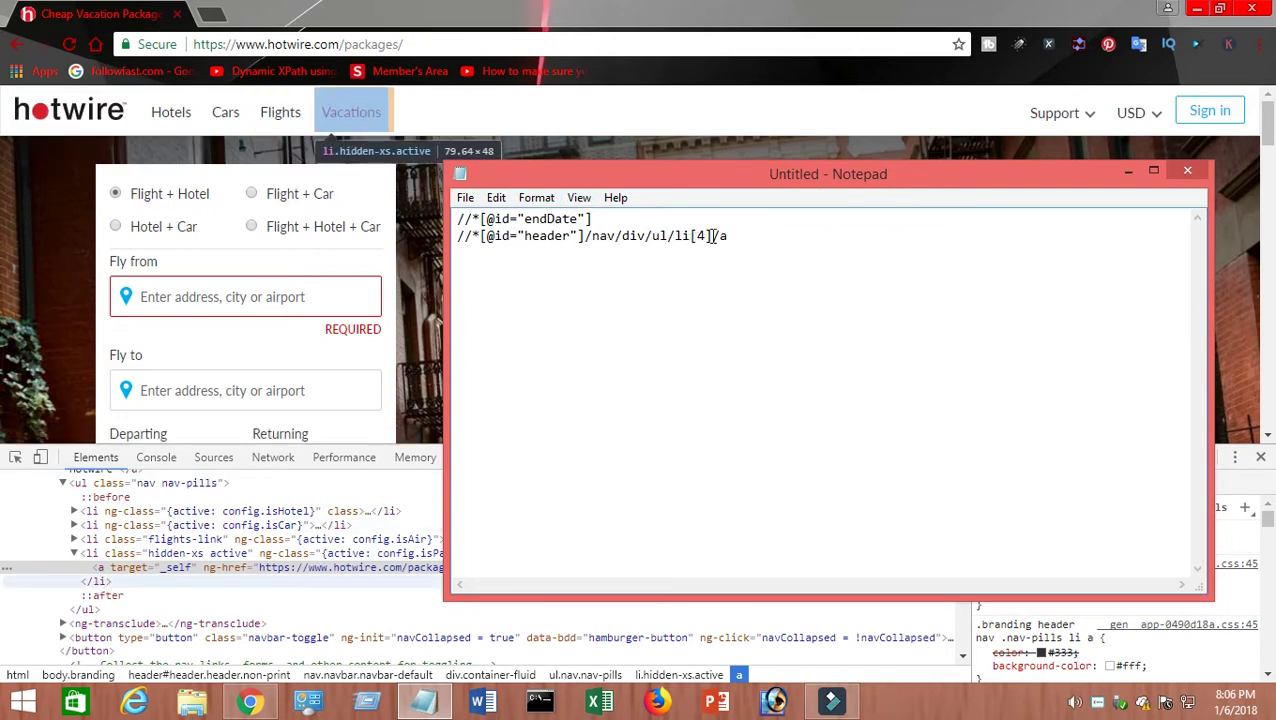
drag(740, 236, 472, 236)
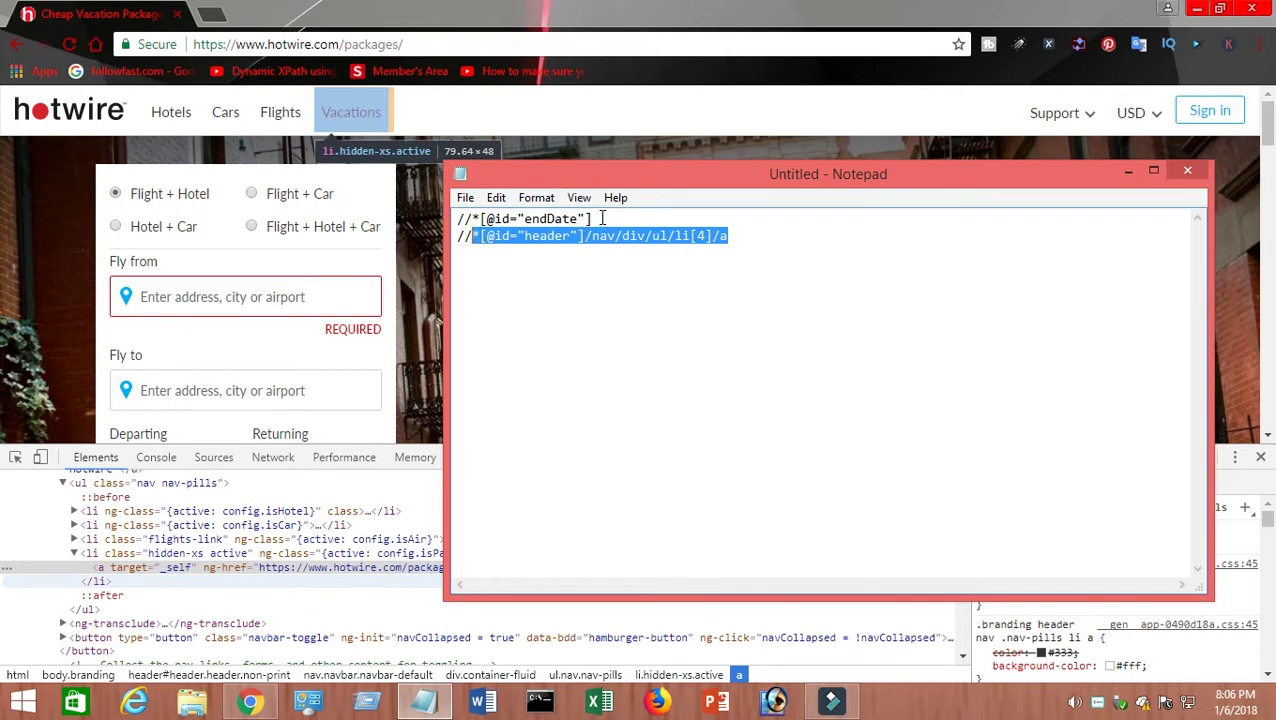
drag(592, 218, 458, 218)
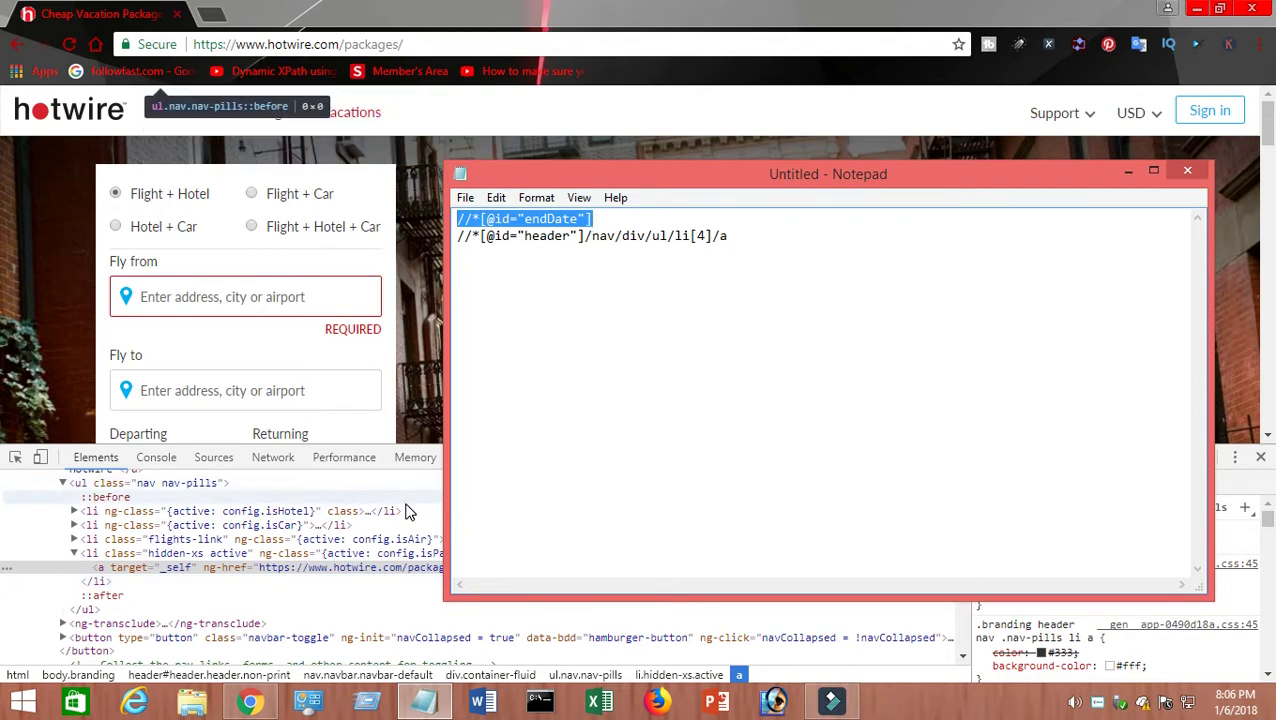
click(30, 420)
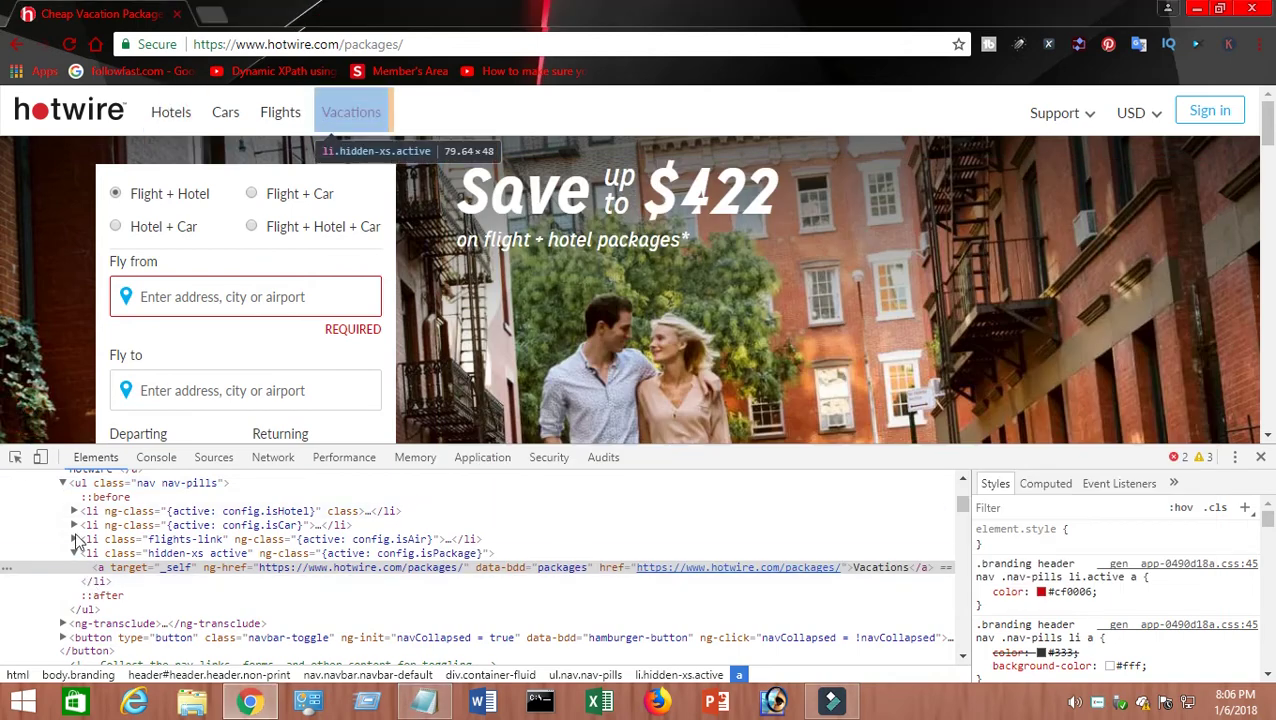
scroll(65, 510, up, 1)
scroll(45, 500, up, 1)
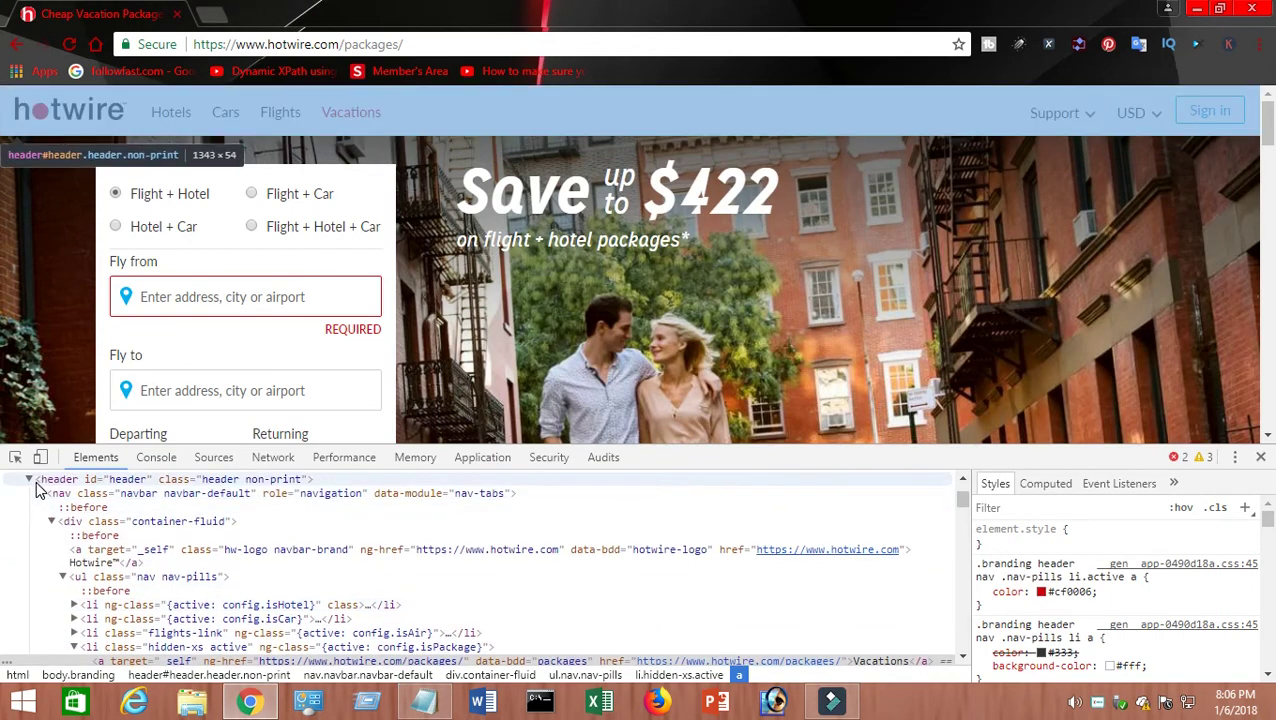